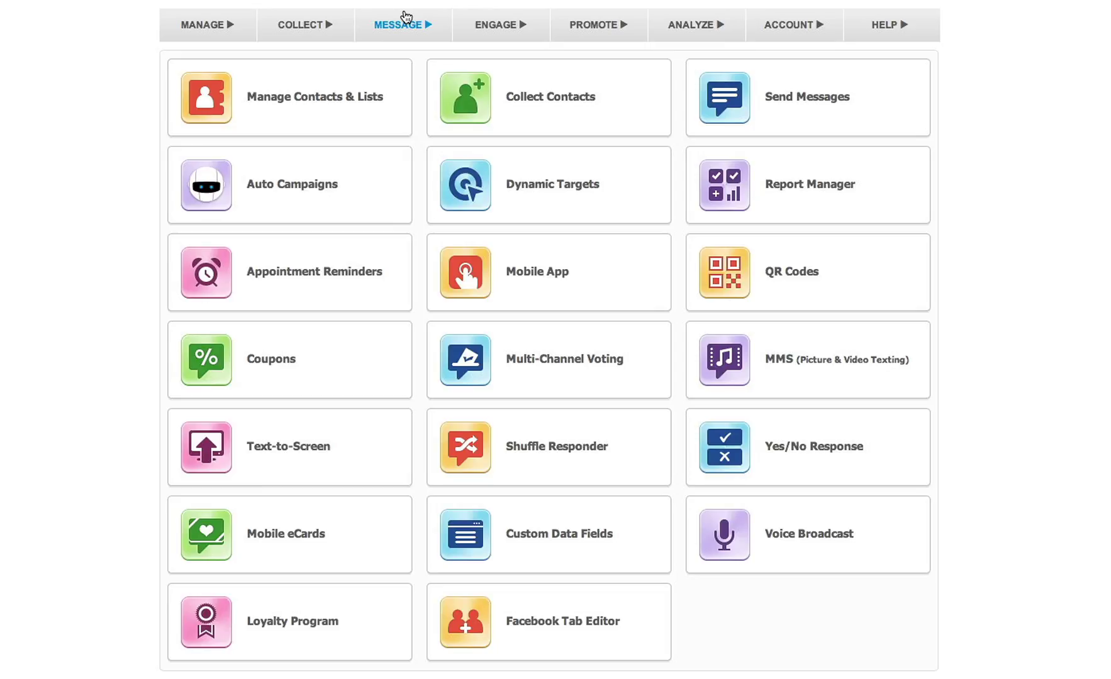
Open the Send Messages page to start a new message.
mouse_move(404, 19)
mouse_move(423, 54)
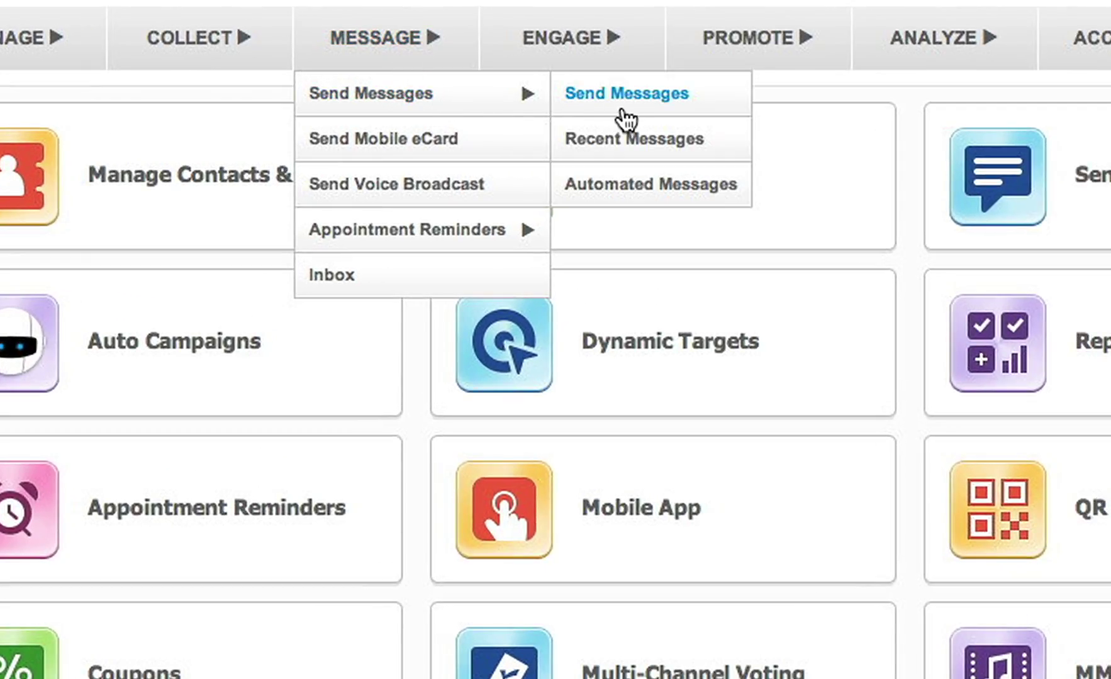
click(622, 113)
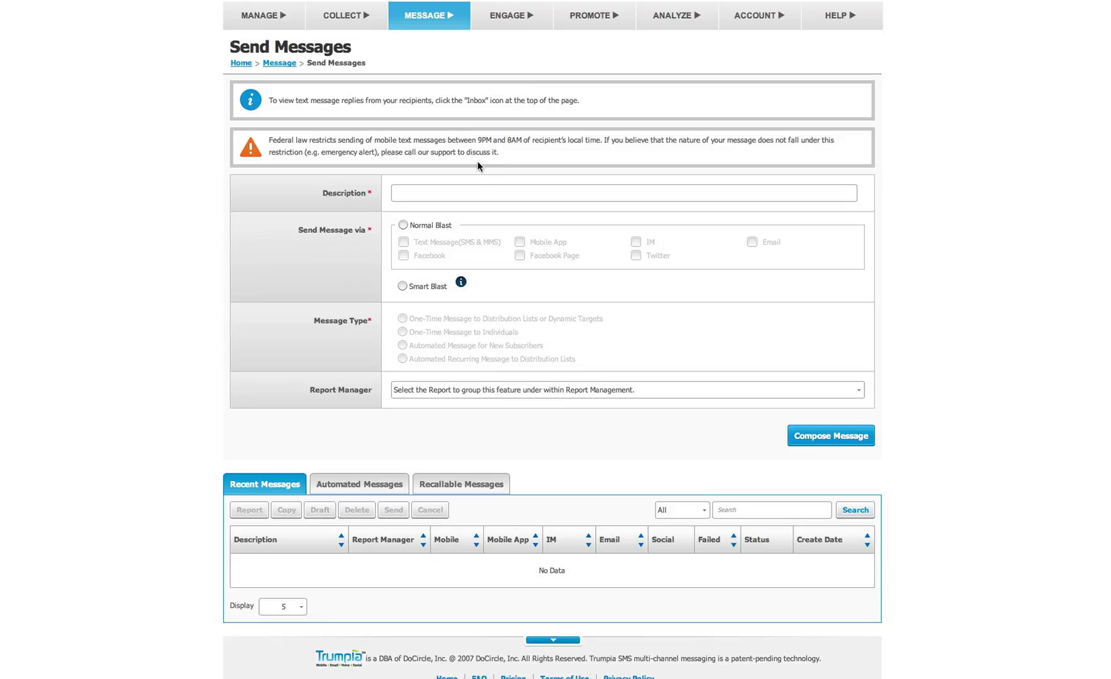
Enter the description "Description goes here" and choose a Normal Blast sent via Text Message(SMS & MMS).
click(462, 190)
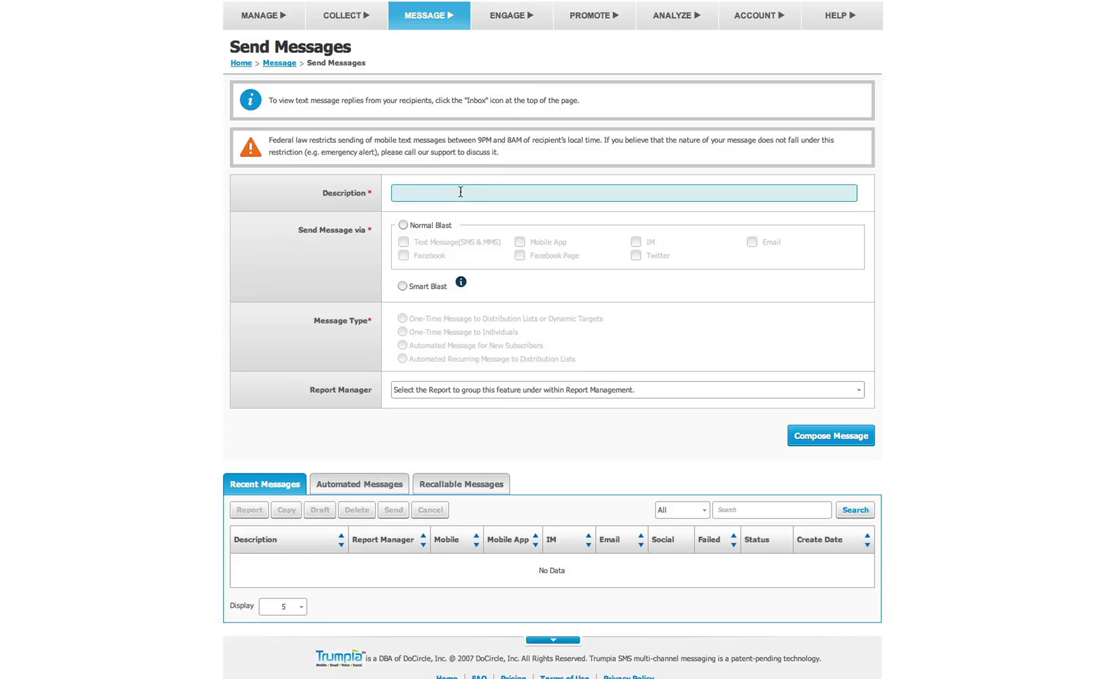
text(Des)
text(cription goes)
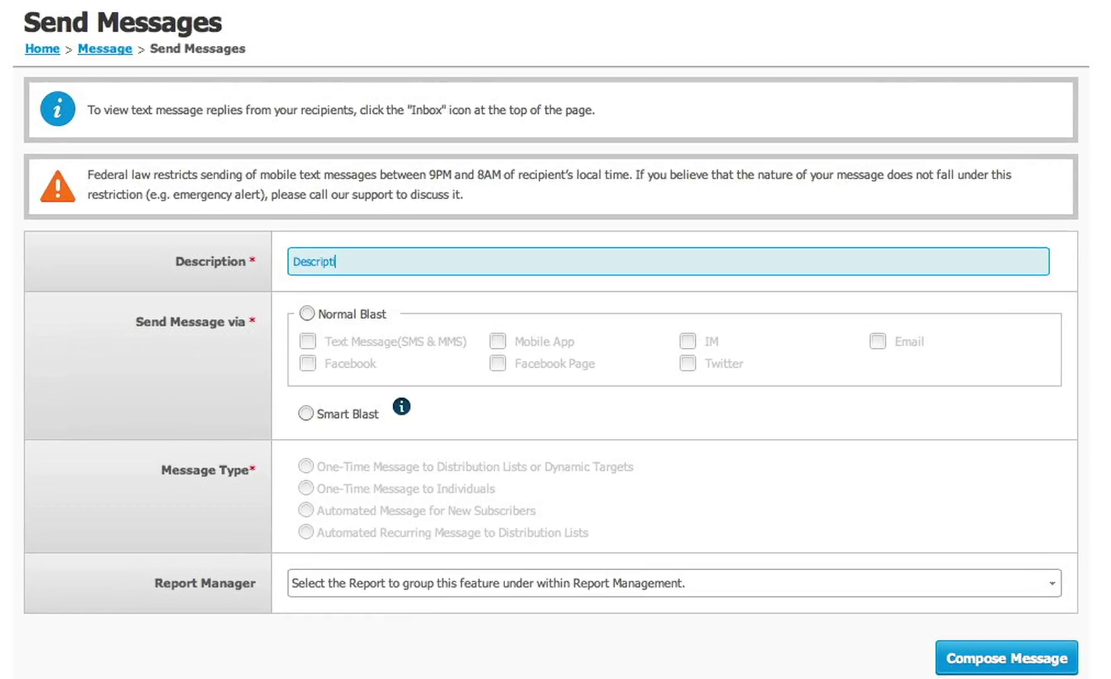
text( here)
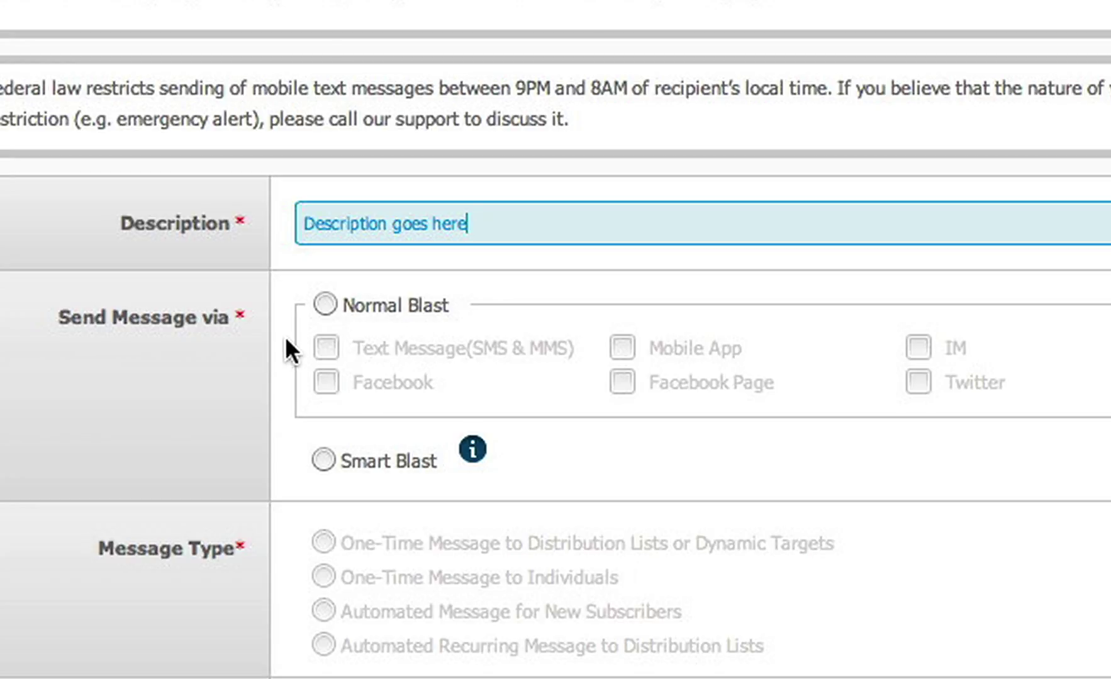
click(325, 306)
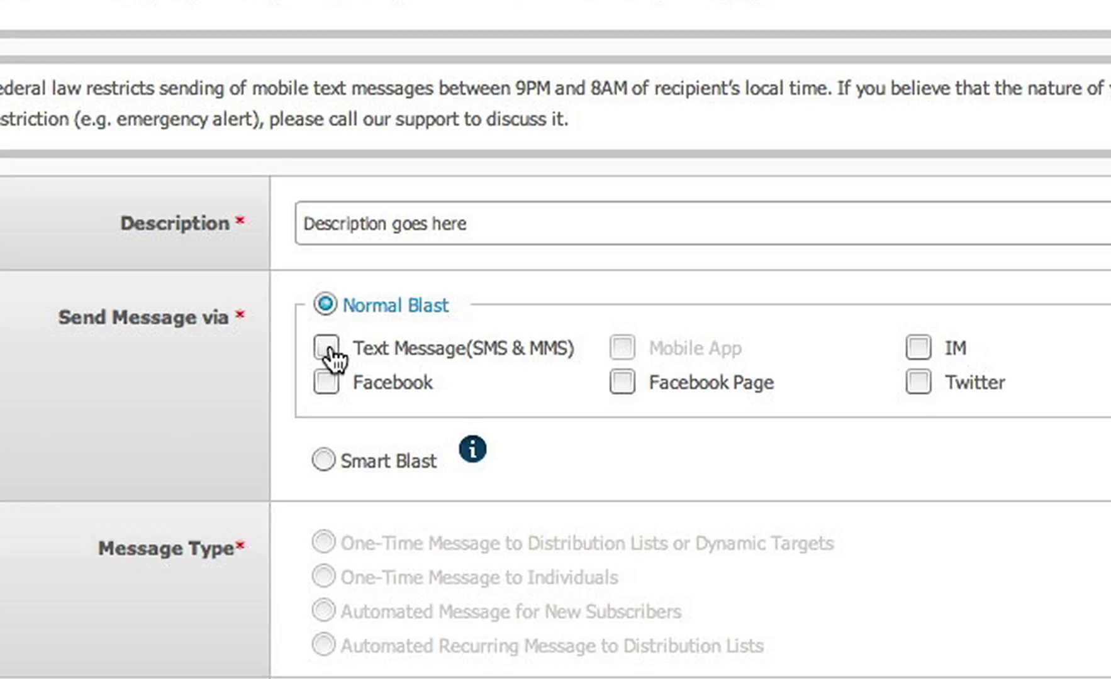
click(329, 352)
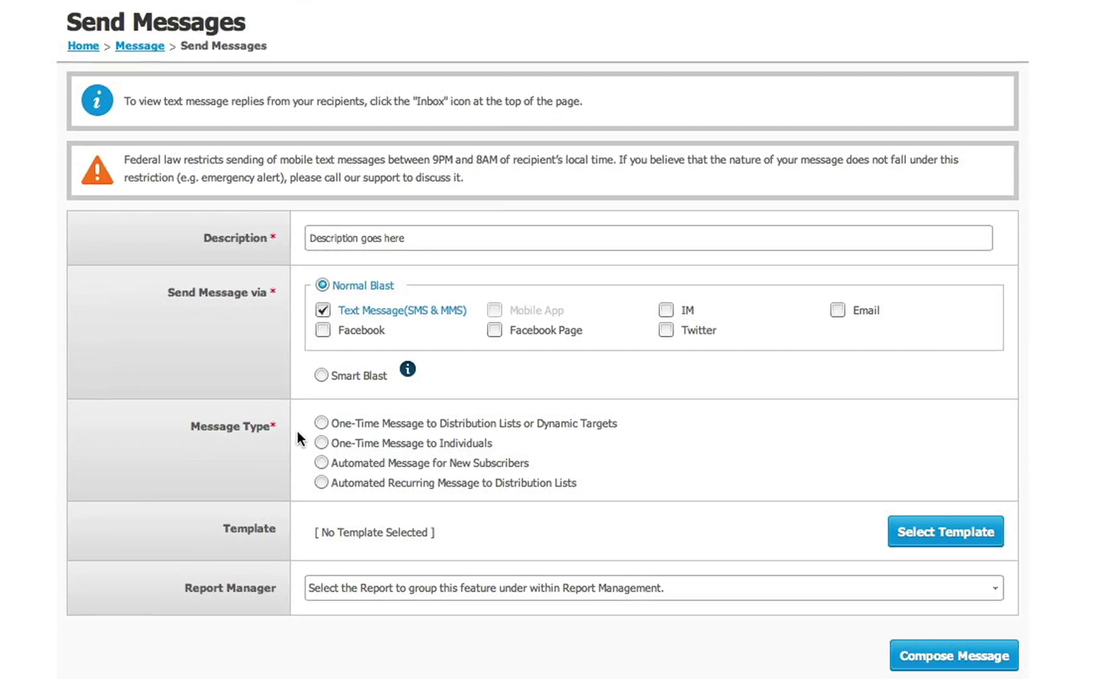
Go through the message types and select One-Time Message to Distribution Lists or Dynamic Targets.
click(321, 423)
click(321, 442)
click(321, 463)
click(323, 483)
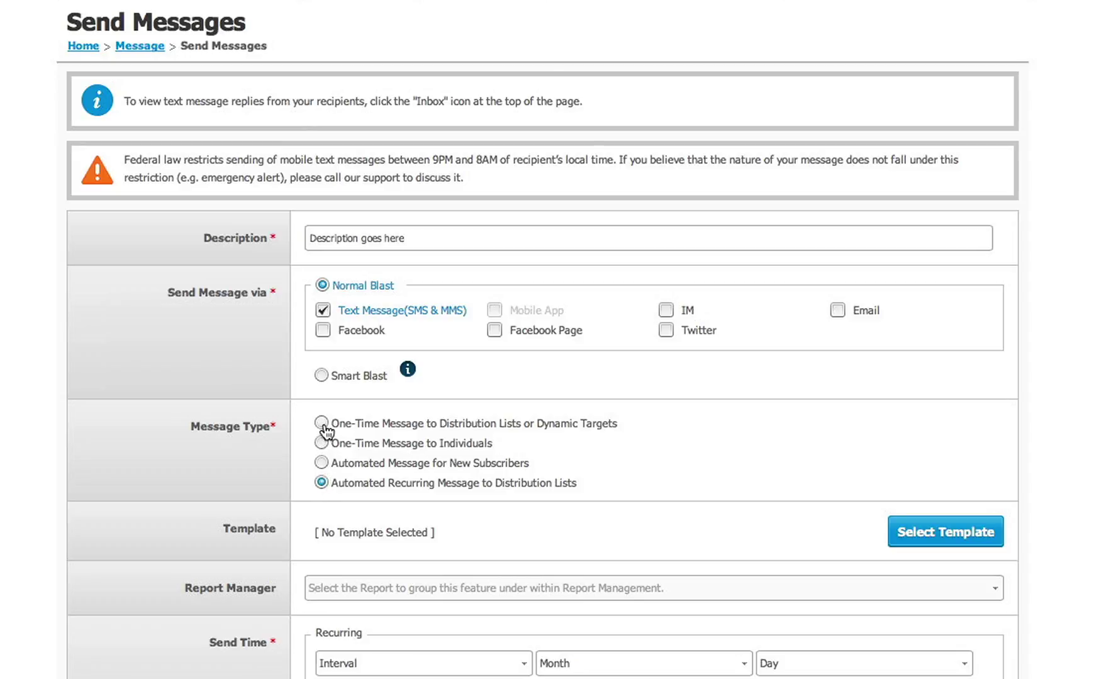
click(322, 425)
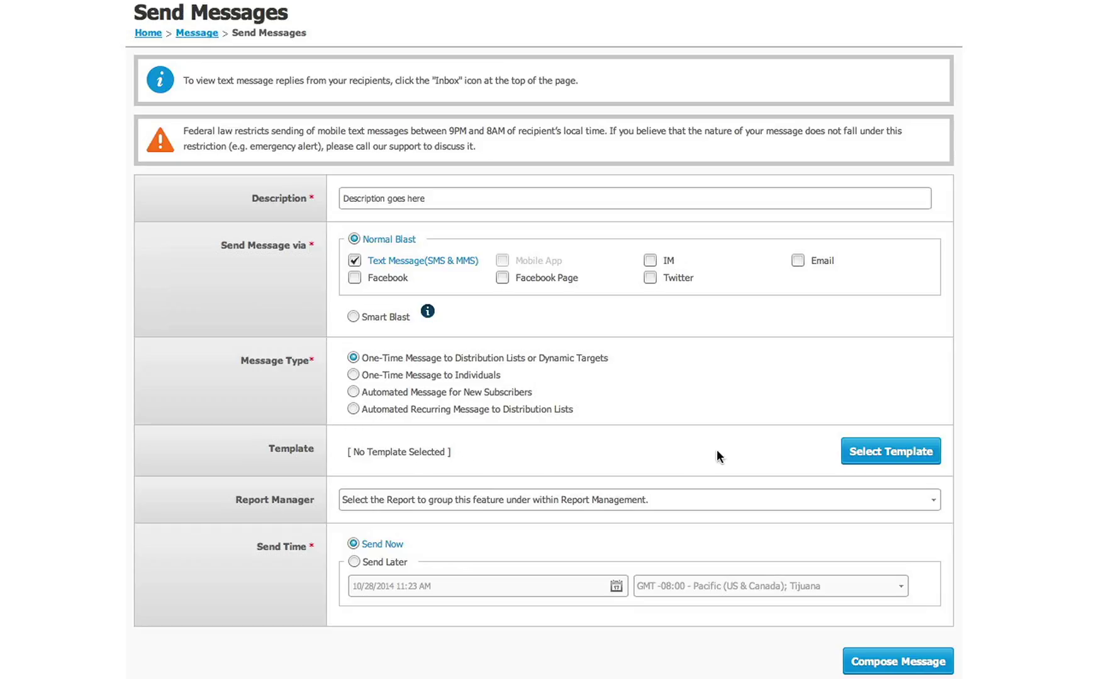
Check the available templates and the Report Manager choices without selecting any.
click(890, 450)
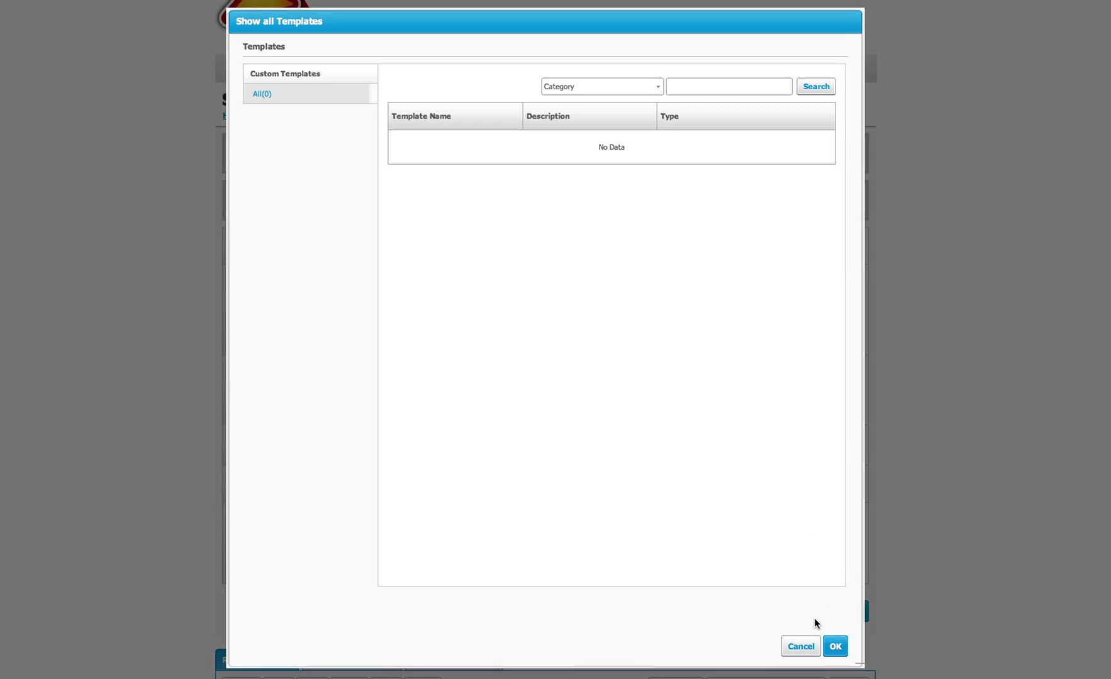
click(804, 646)
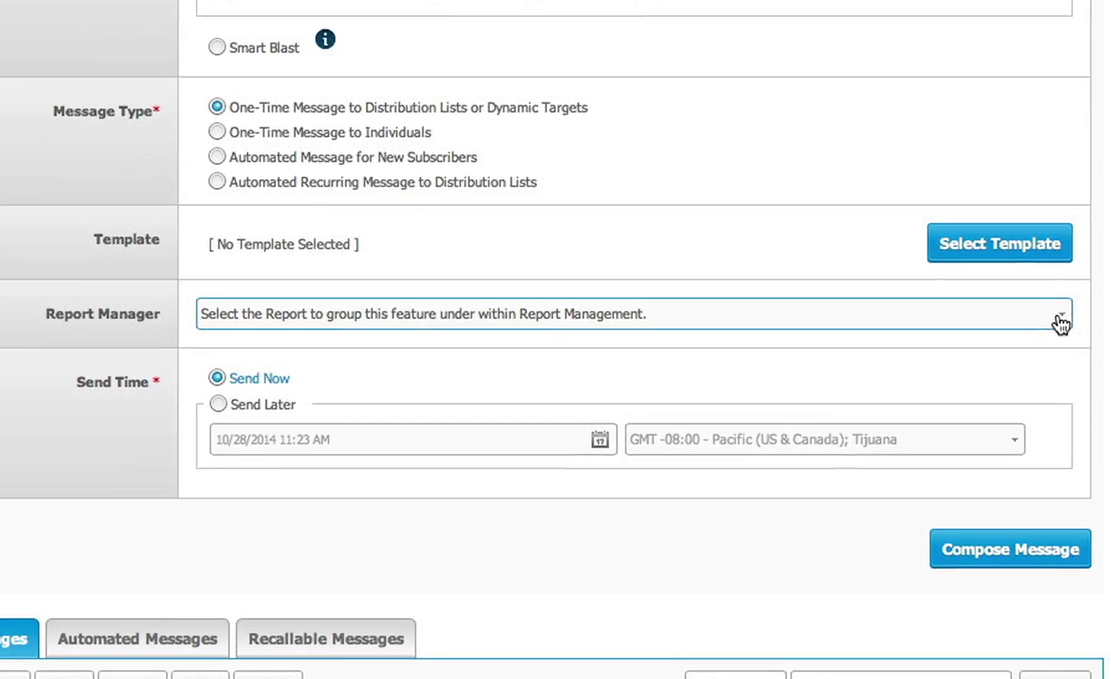
click(932, 505)
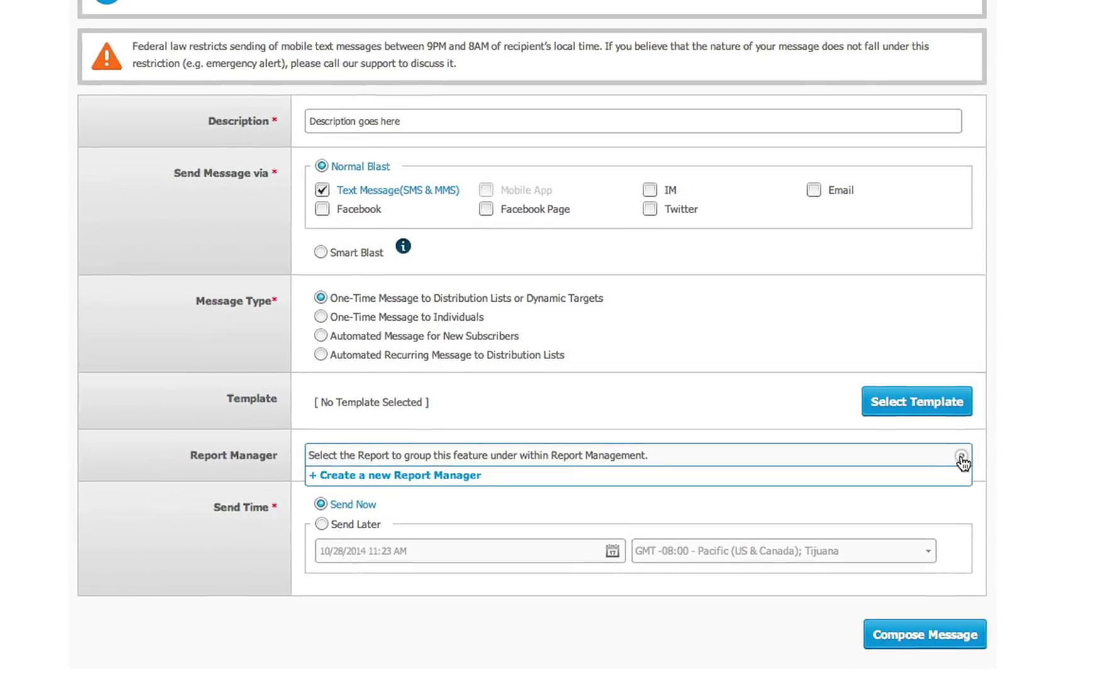
click(1073, 302)
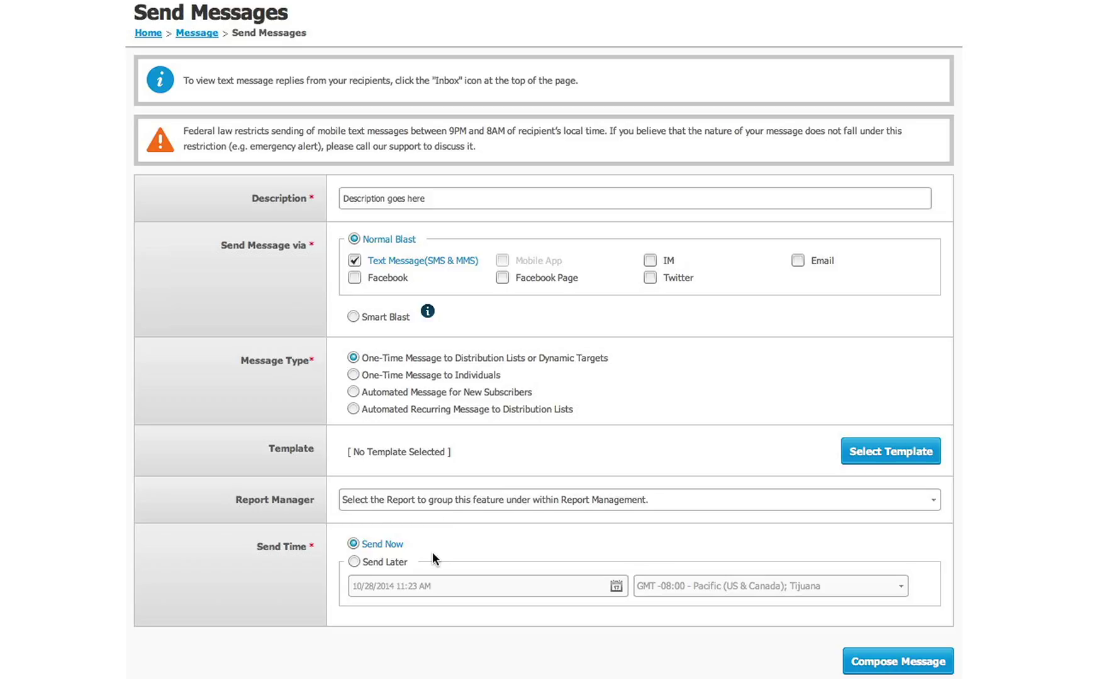
click(355, 563)
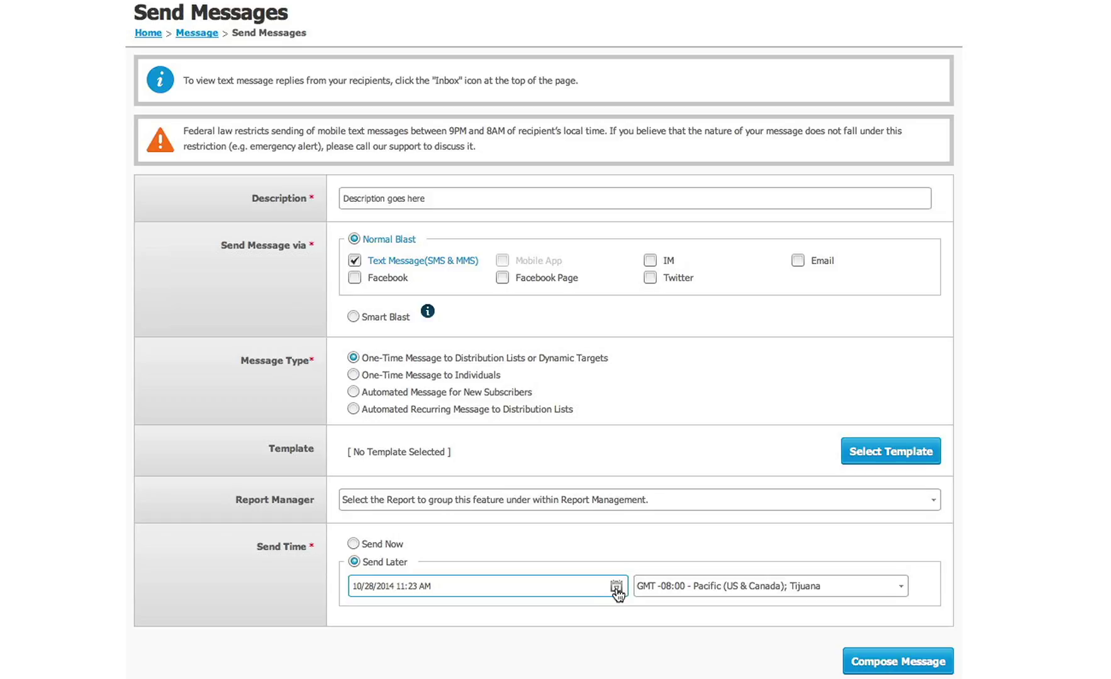
click(616, 588)
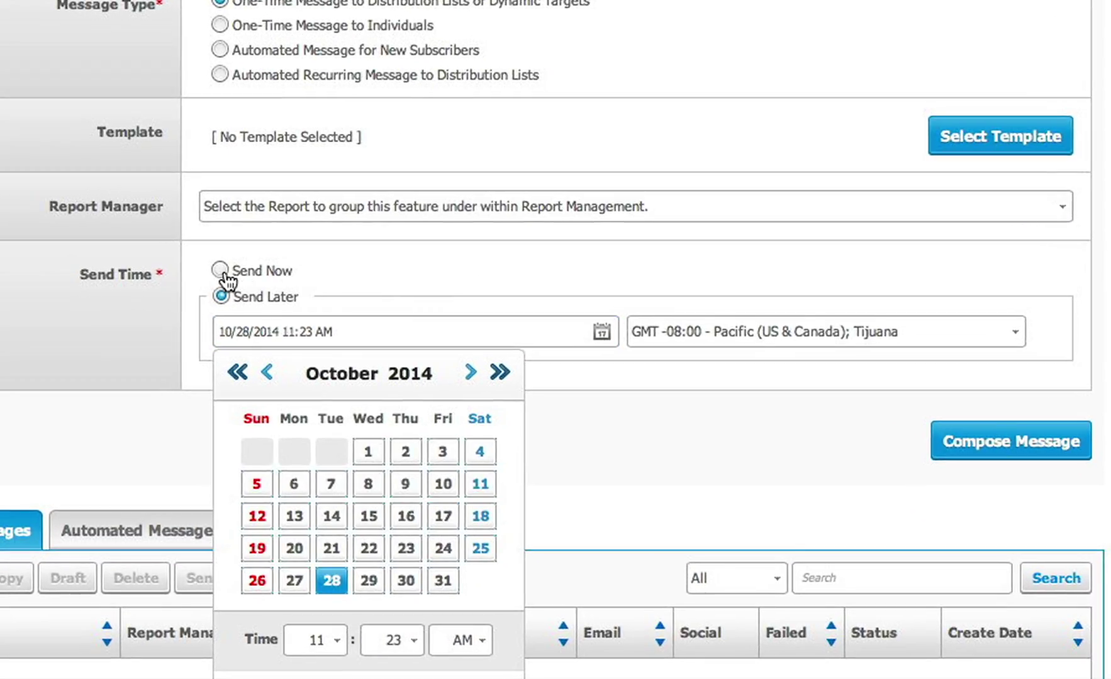
click(221, 270)
Proceed to composing the message and write "Text goes here." as the text message body.
click(1080, 435)
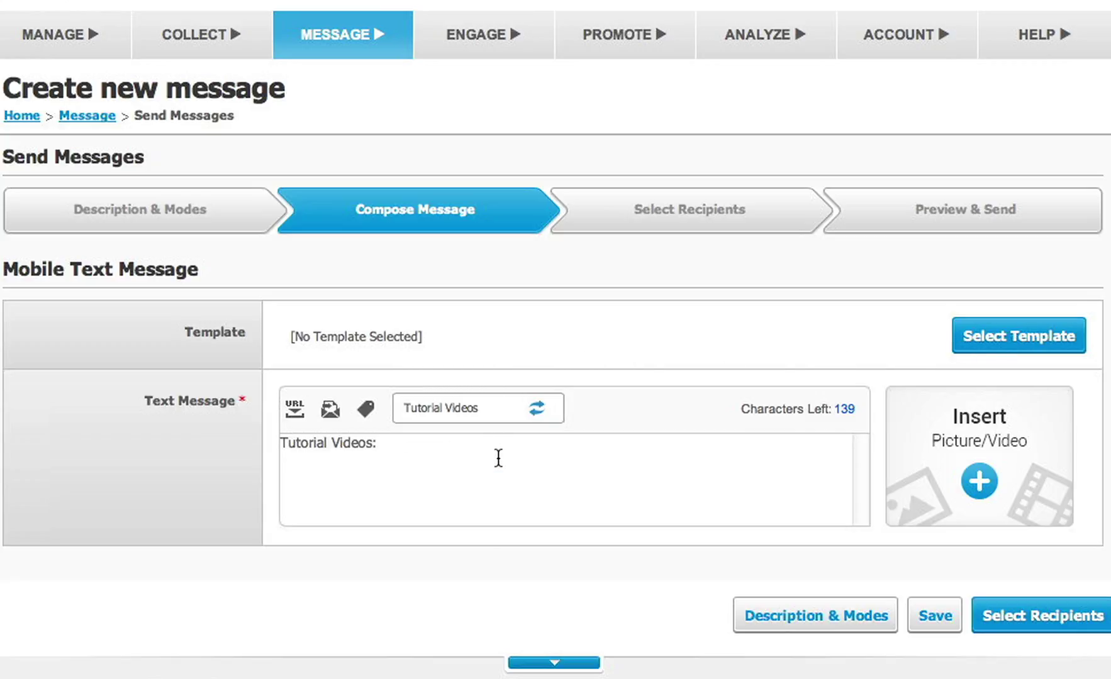
click(498, 457)
text(Text goes here.)
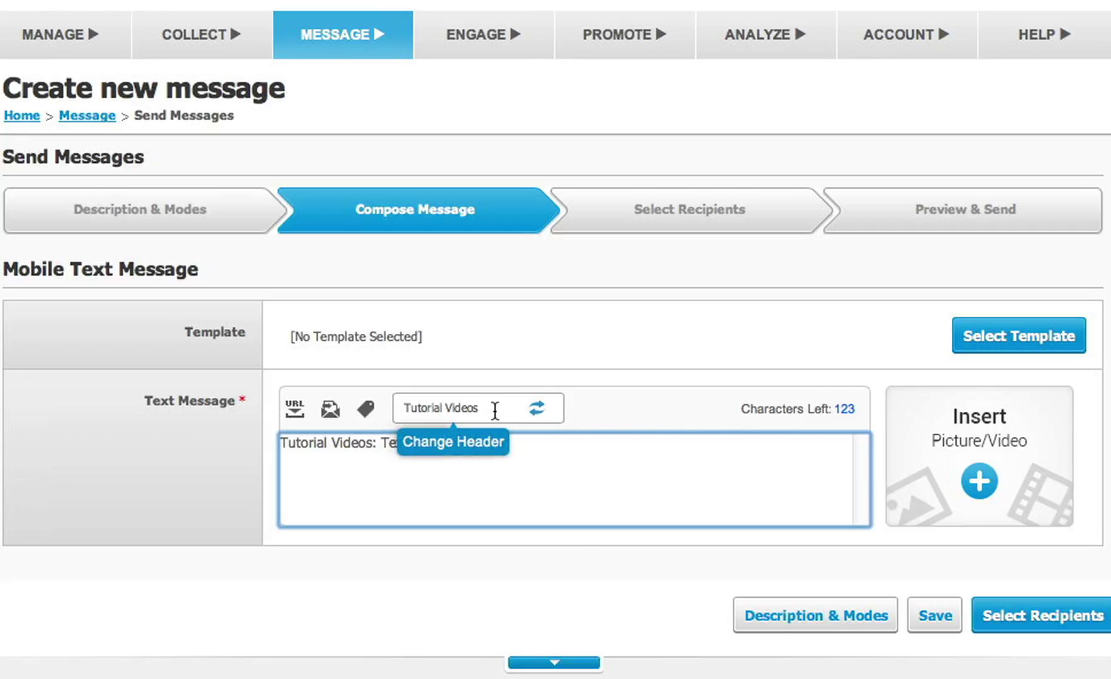
Replace the text message's header with "Change Header here" and apply it to the message.
triple_click(495, 410)
text(Change Heade)
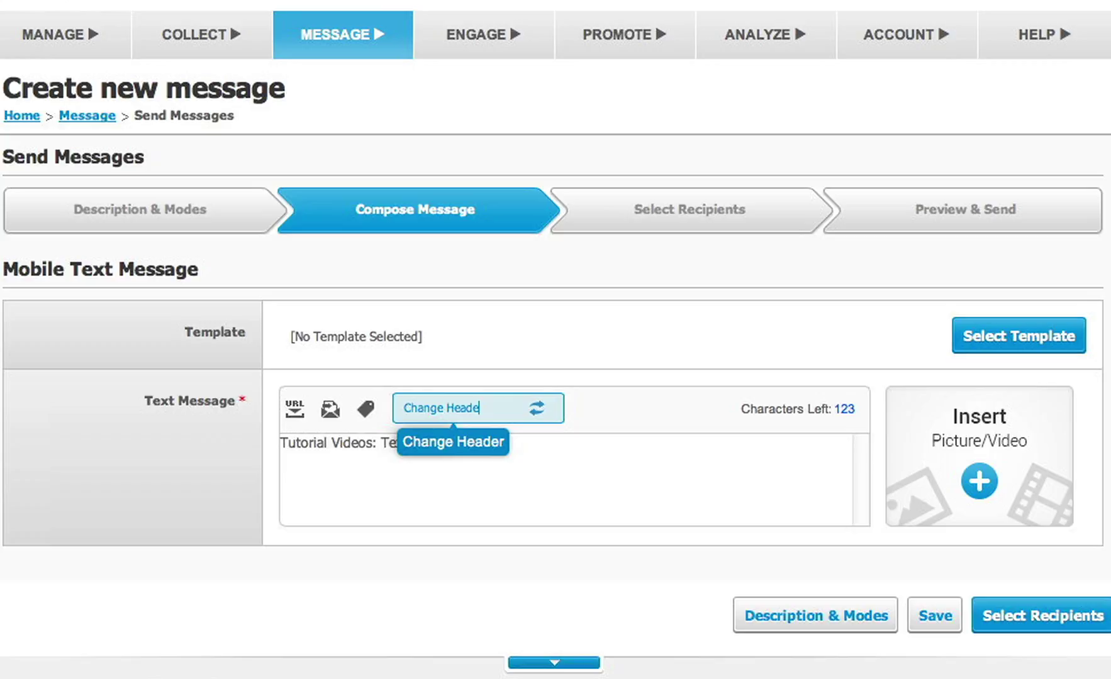
text(r here)
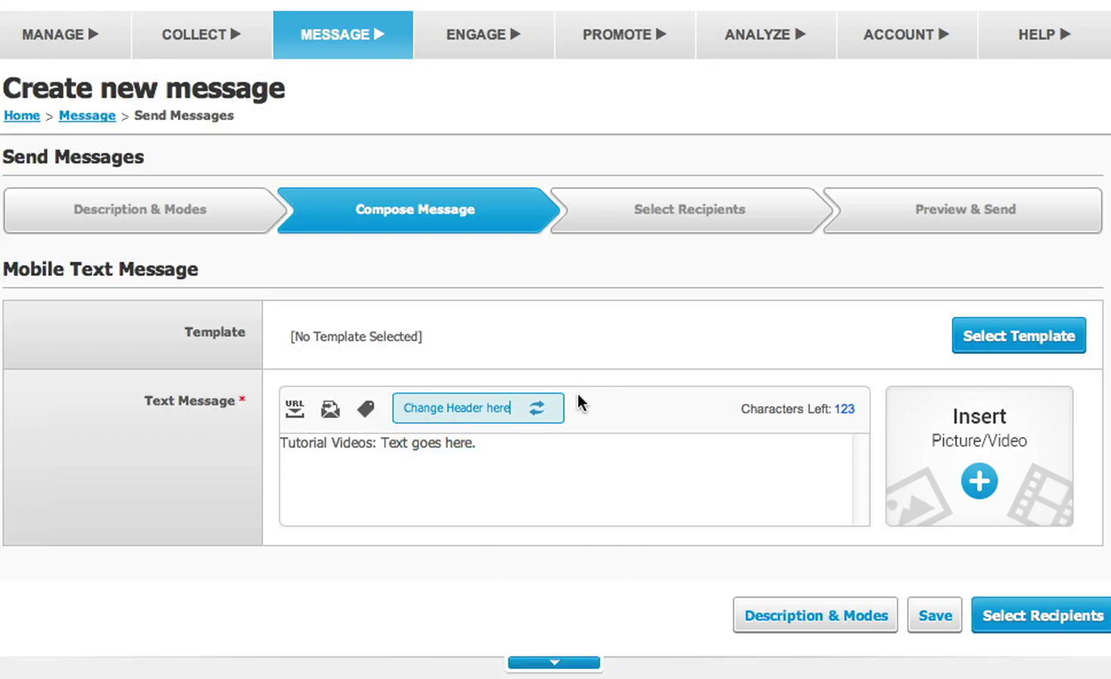
click(536, 409)
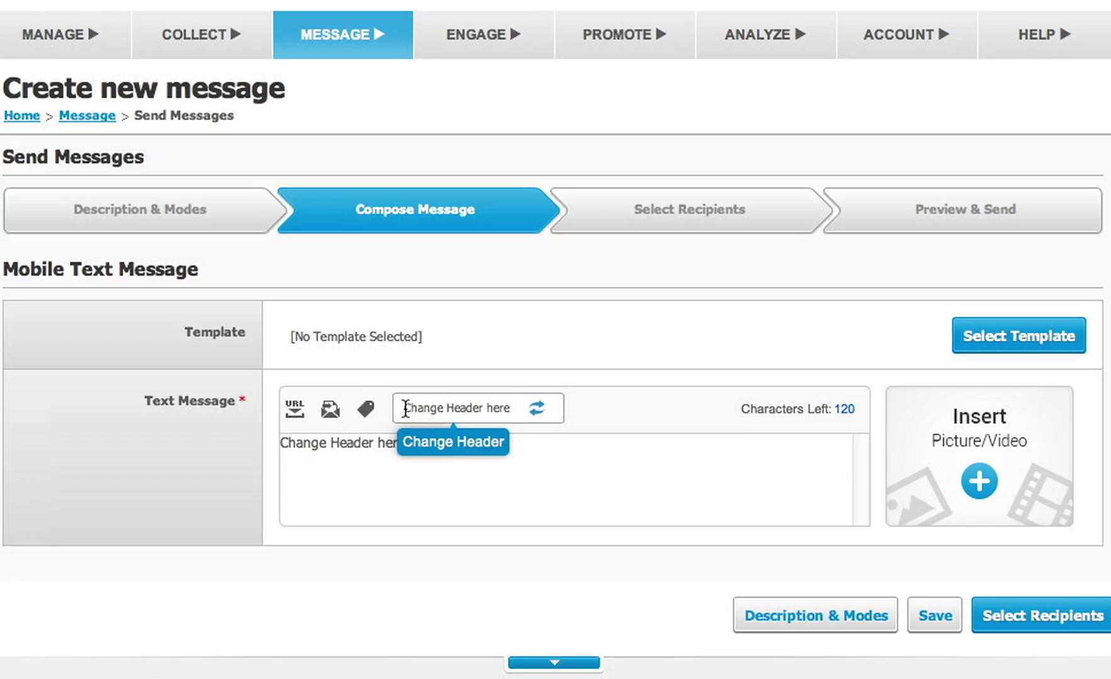
Set the text message's header back to "Tutorial Videos" and apply it.
drag(406, 409, 535, 408)
text(Tutorial Videos)
click(533, 410)
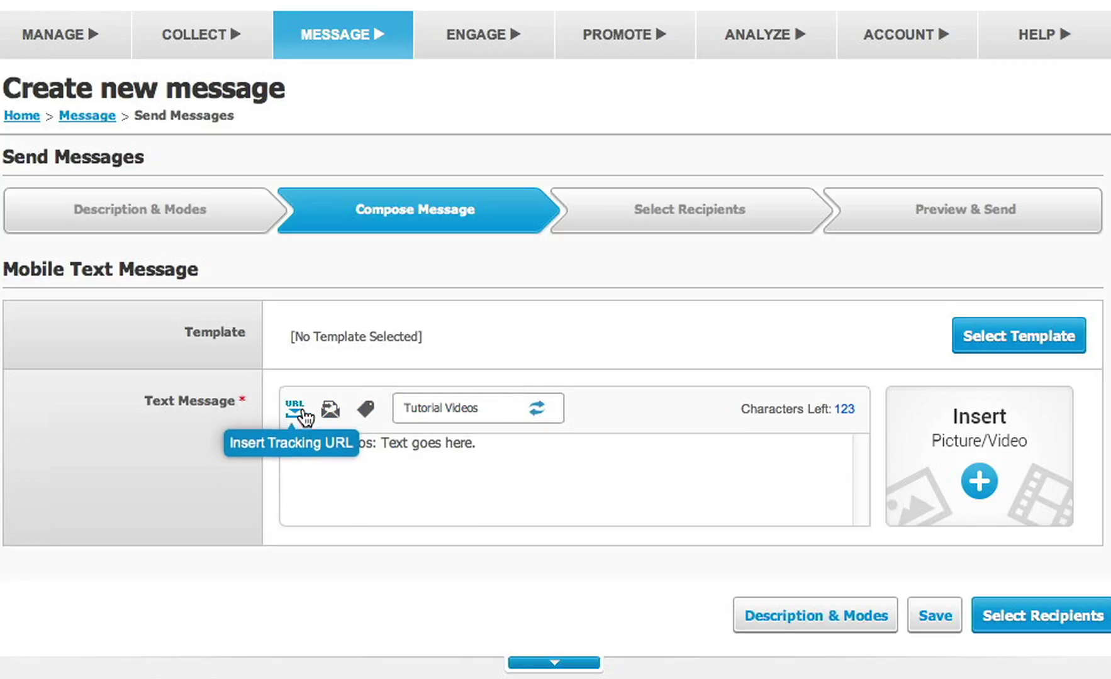
Examine the tracking URL, mail merge and coupon insertion options for the text message without inserting anything.
click(305, 417)
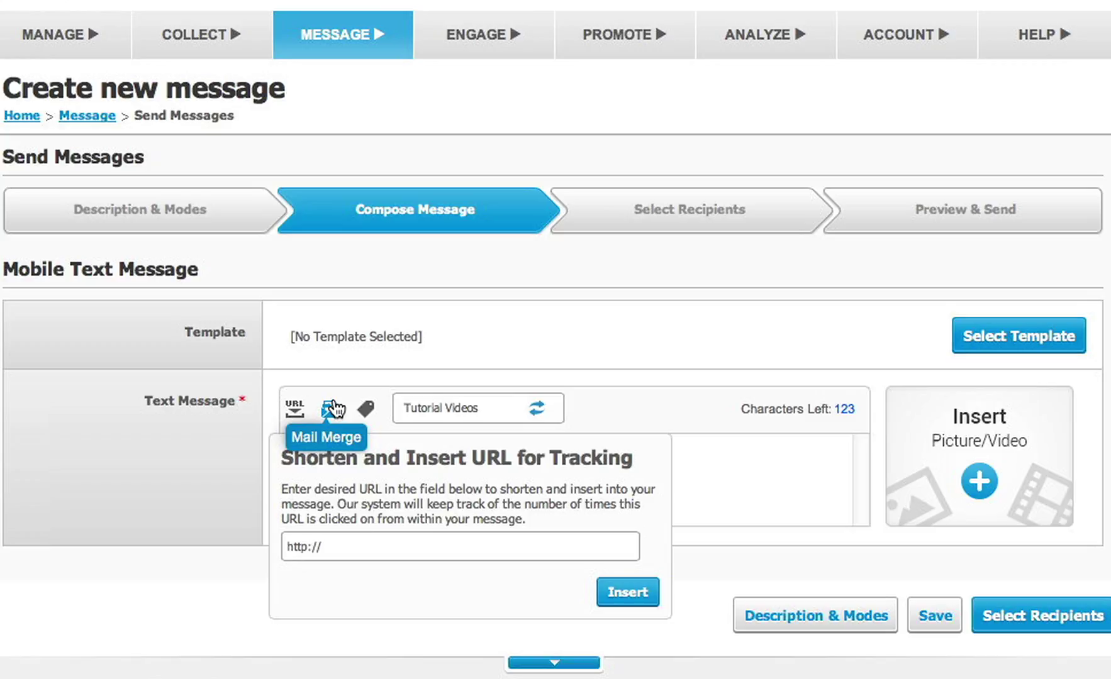
click(332, 409)
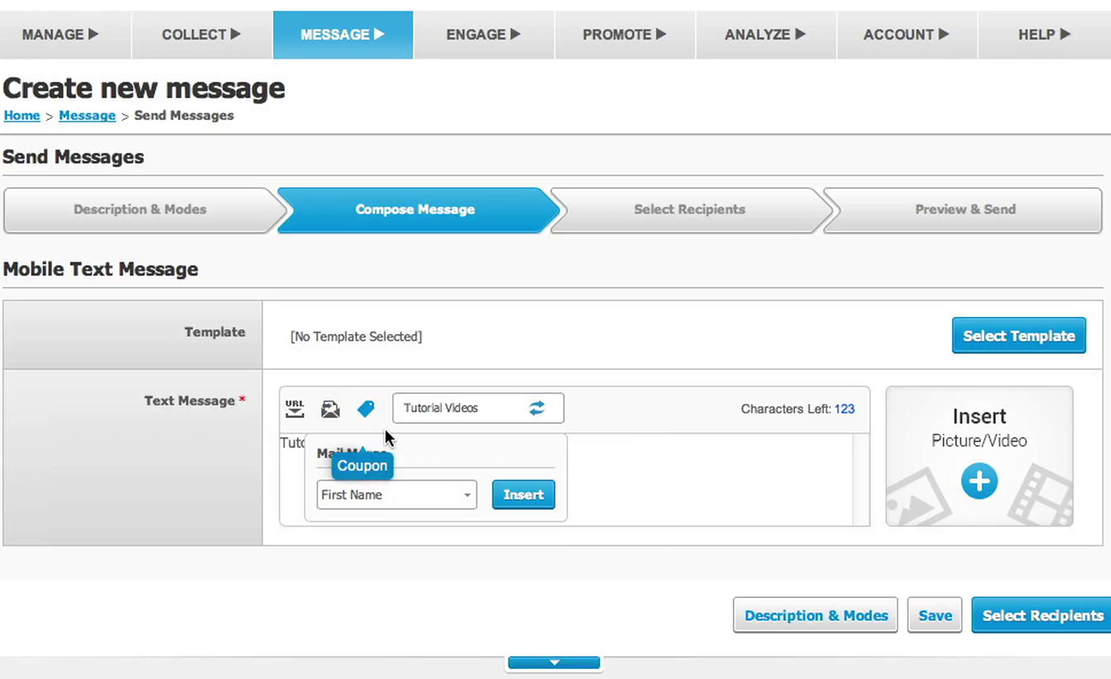
click(457, 489)
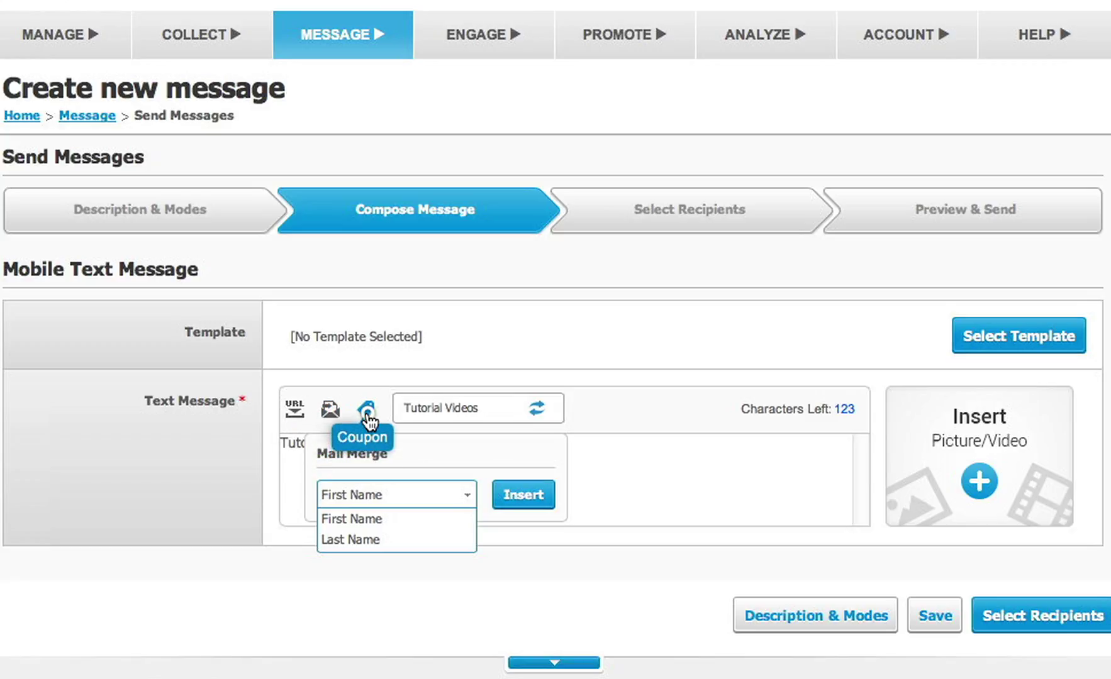
click(367, 410)
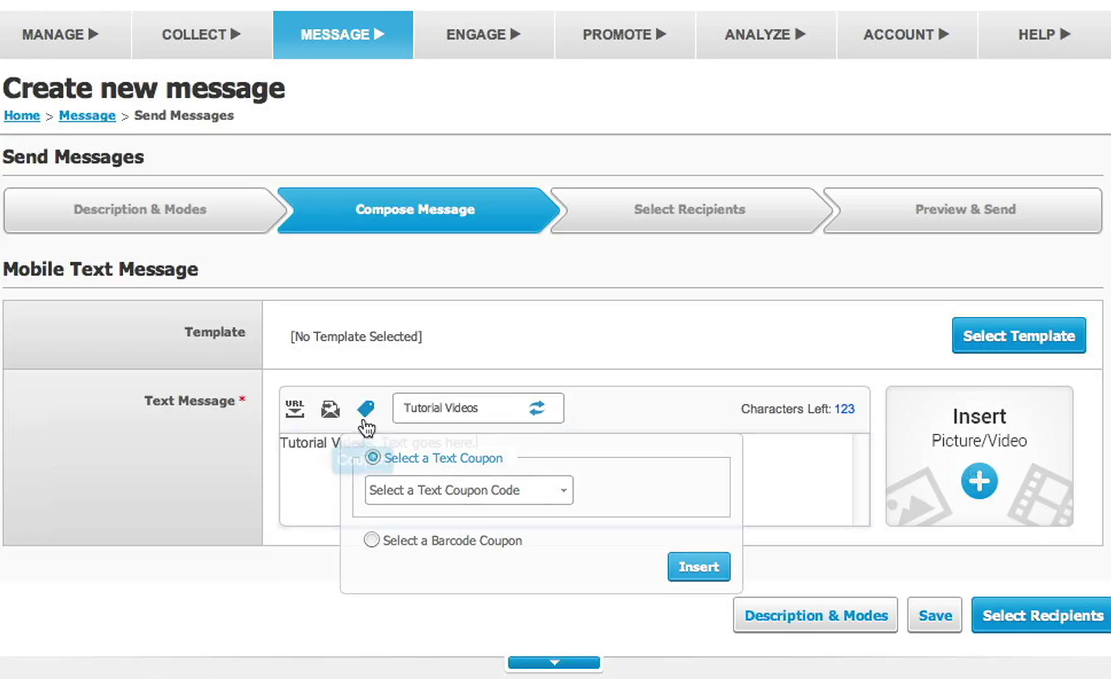
click(363, 437)
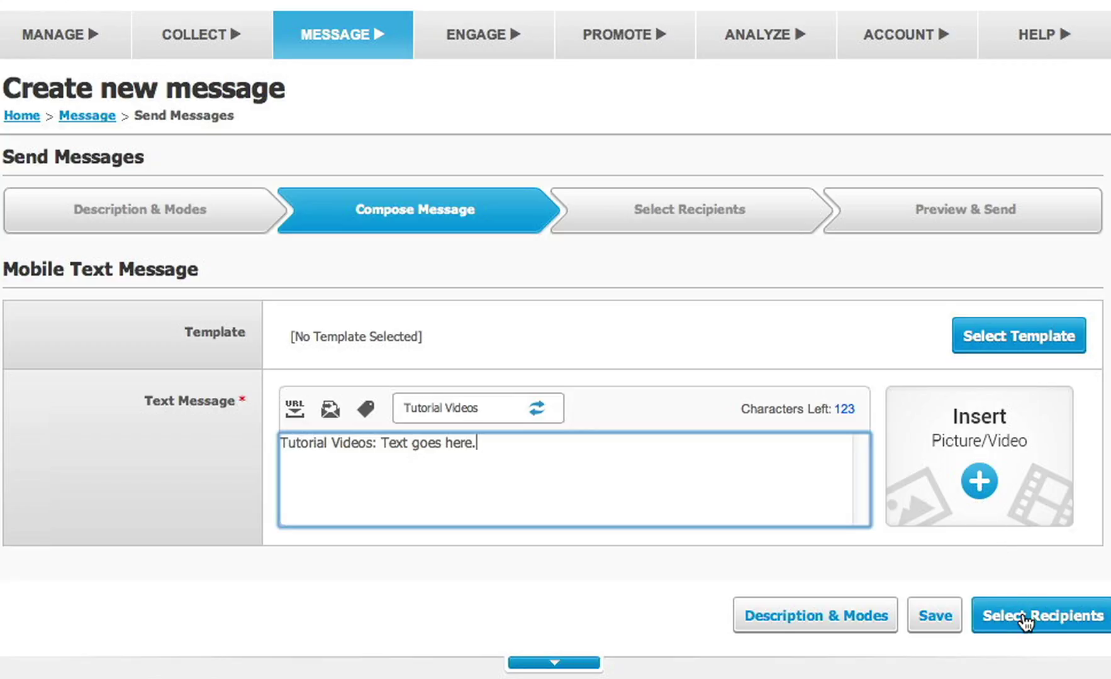
Proceed to recipient selection and add the My Contacts list to the selected recipients.
click(1025, 619)
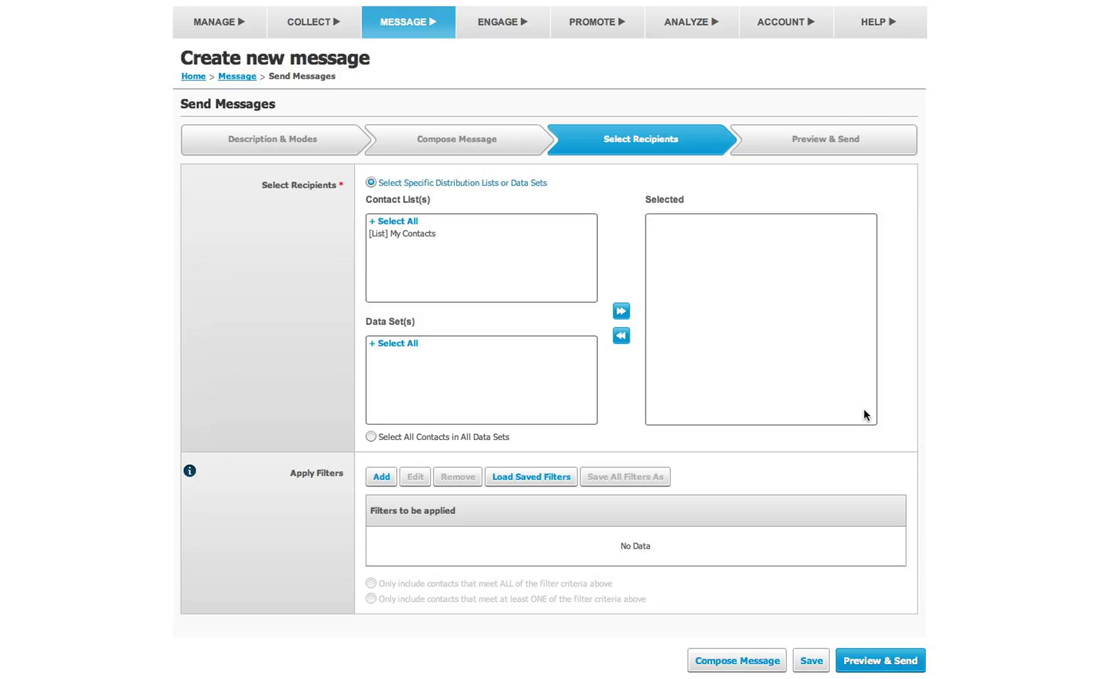
click(493, 235)
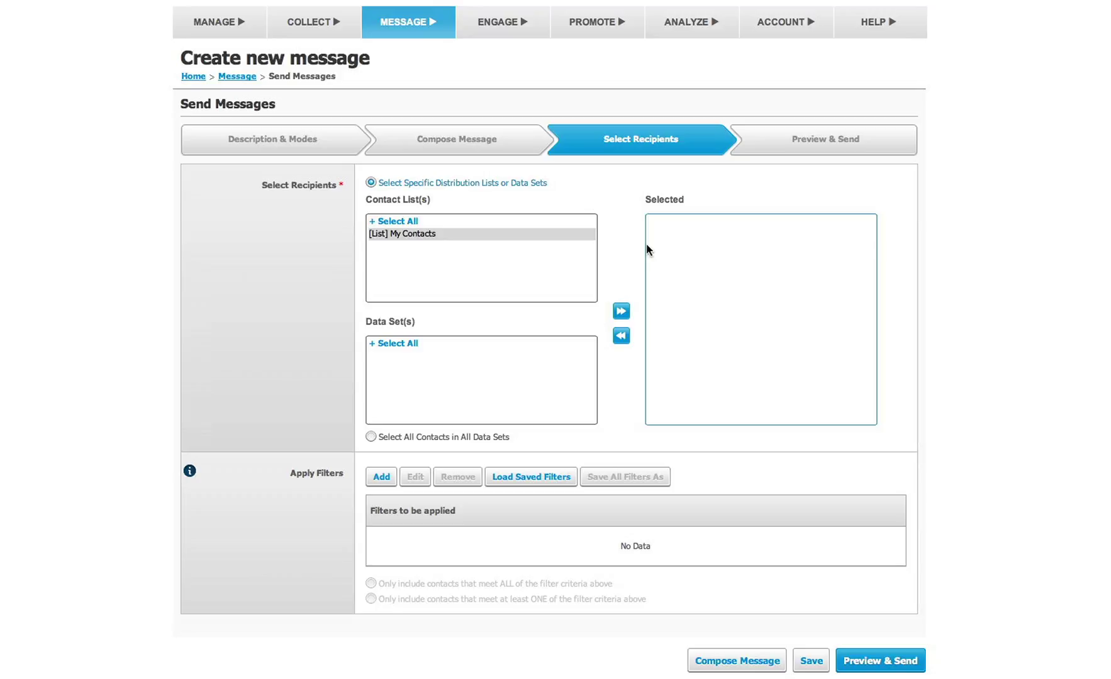
click(620, 312)
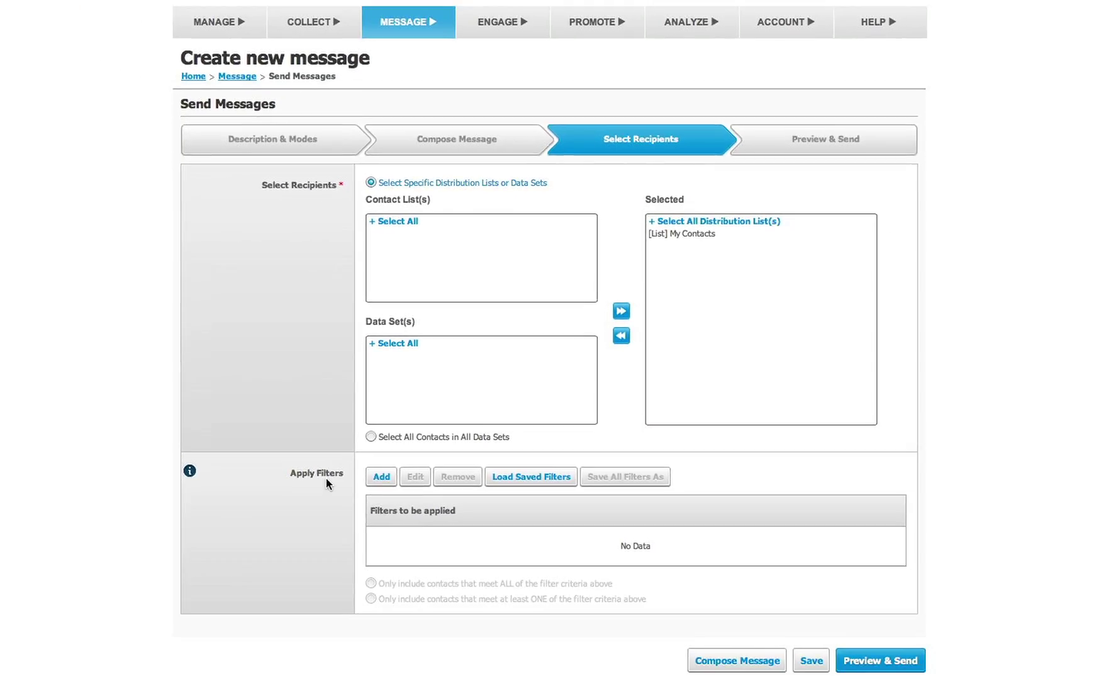
Start a new recipient filter and examine its data types and the fields offered for Contact Mobile Numbers.
click(379, 476)
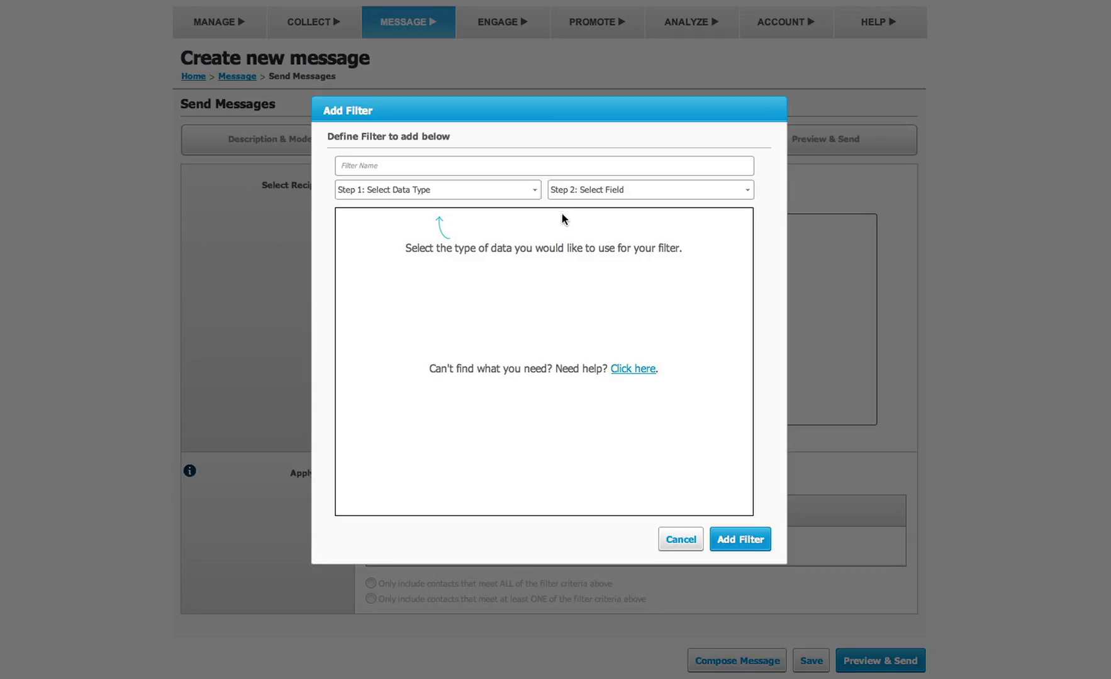
click(526, 192)
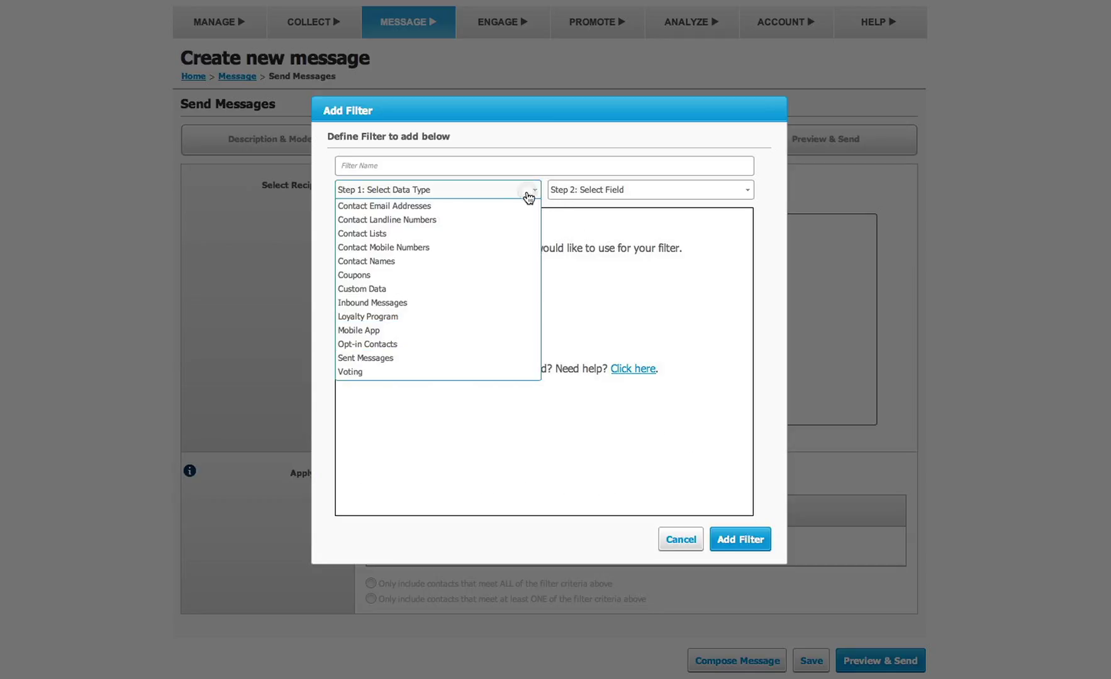
click(510, 248)
click(591, 192)
click(594, 202)
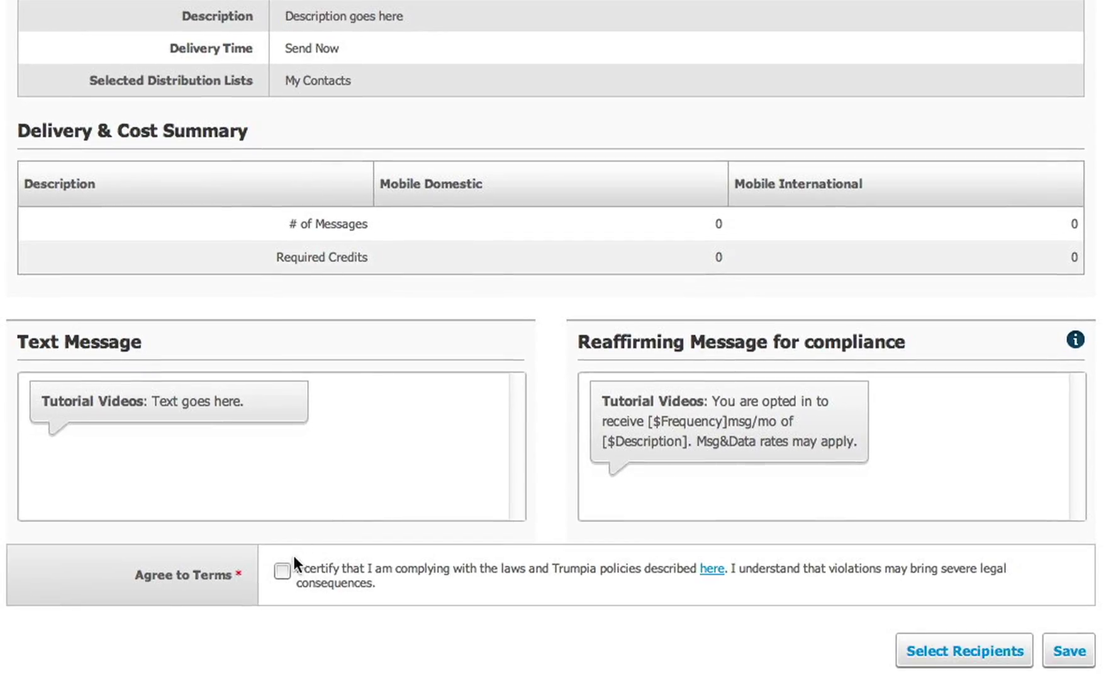
Certify compliance with the laws and Trumpia policies under Agree to Terms on the message preview.
click(282, 571)
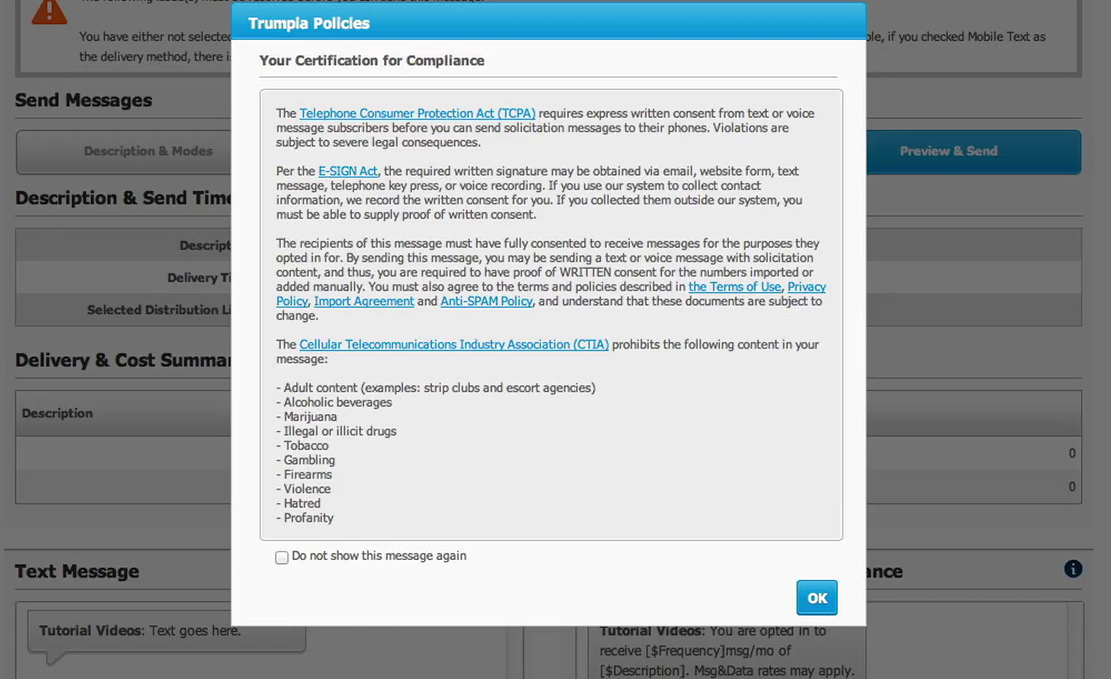